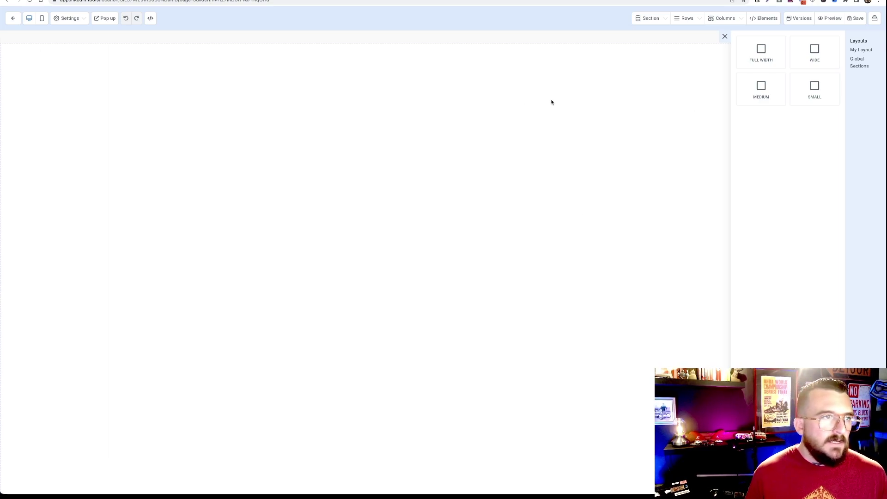
Step: Add a full-width, one-column section holding a form element linked to 'Consent Form copy'
{"action": "left_click", "coordinate": [757, 56]}
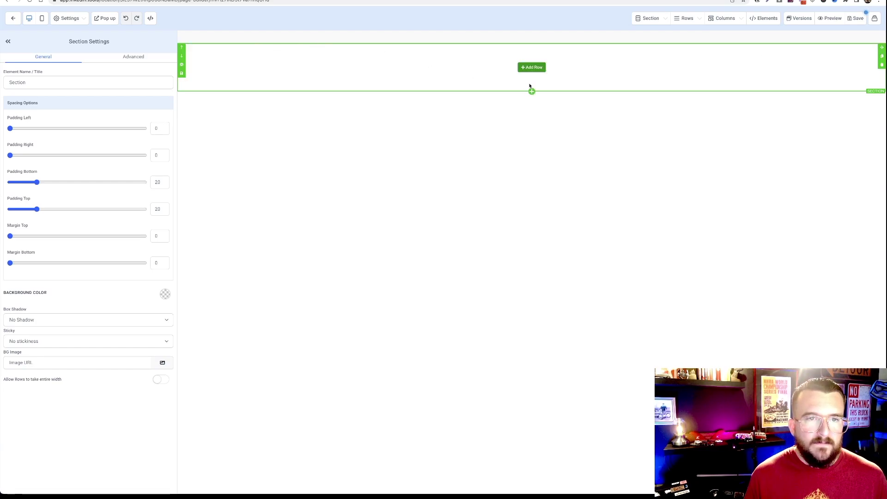
{"action": "left_click", "coordinate": [533, 68]}
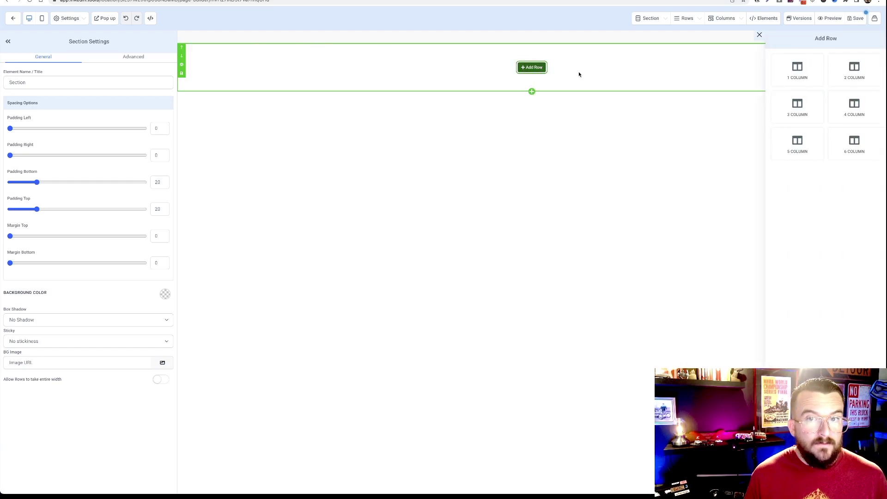
{"action": "left_click", "coordinate": [813, 75]}
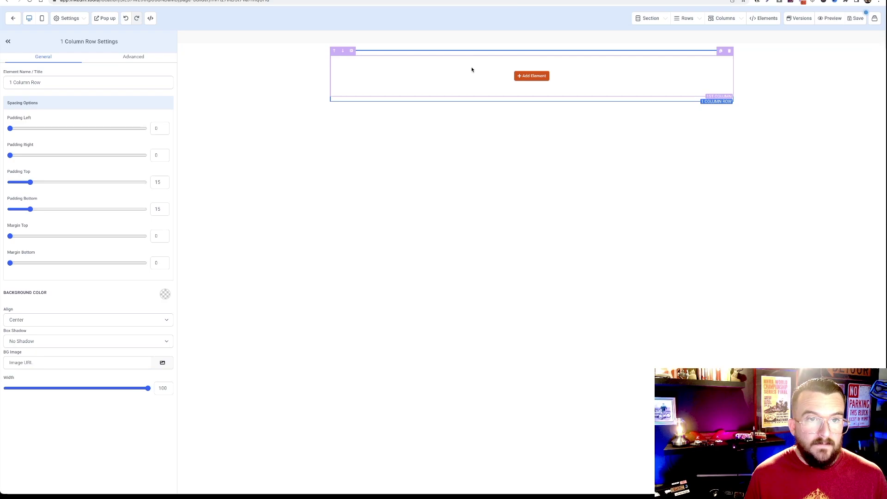
{"action": "left_click", "coordinate": [526, 76]}
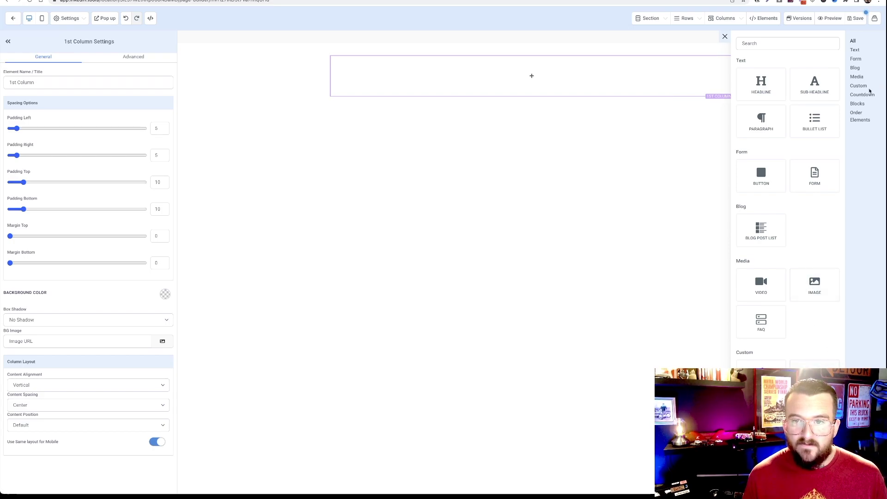
{"action": "left_click", "coordinate": [813, 174]}
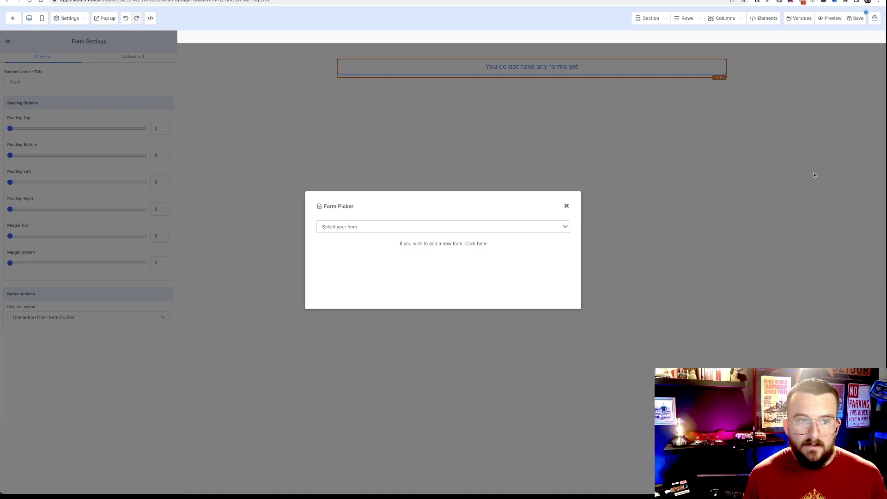
{"action": "left_click", "coordinate": [566, 228]}
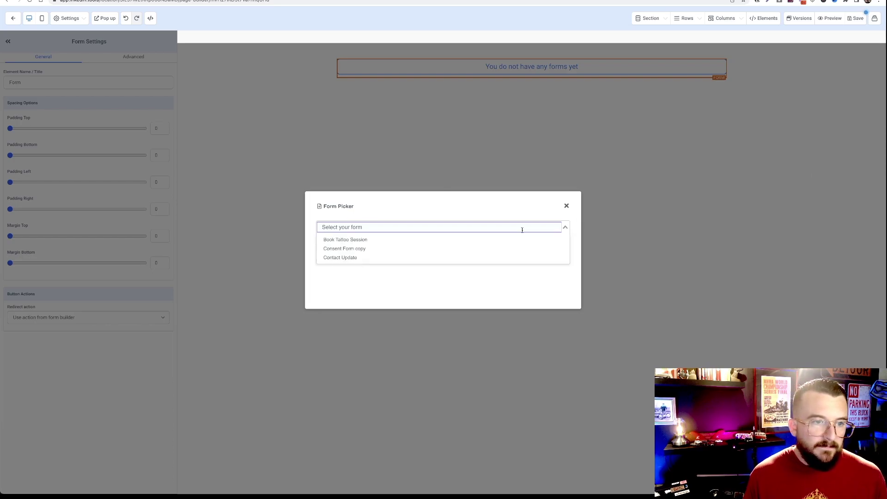
{"action": "left_click", "coordinate": [385, 254]}
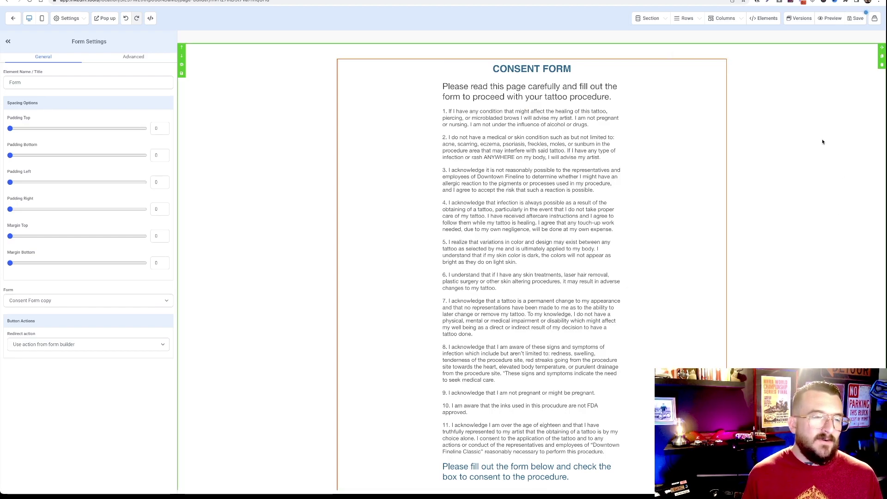
Step: Save the Consent page and set its SEO meta title to 'consent'
{"action": "left_click", "coordinate": [853, 19]}
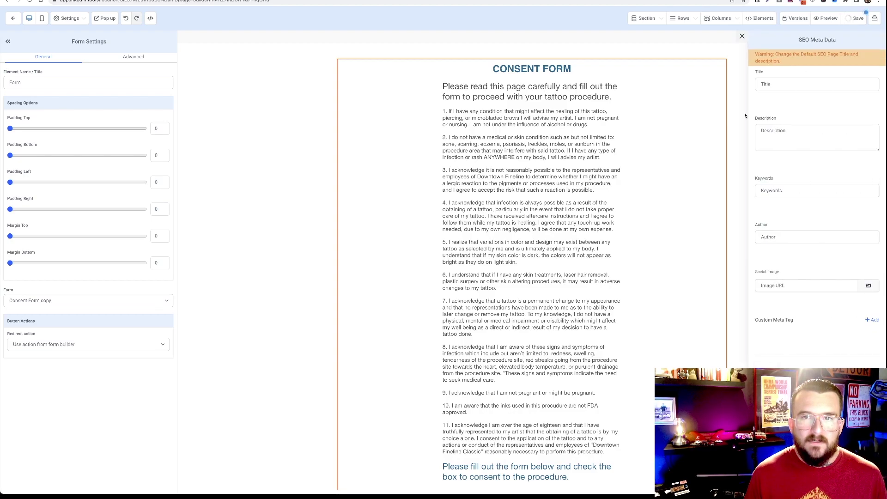
{"action": "left_click", "coordinate": [790, 84]}
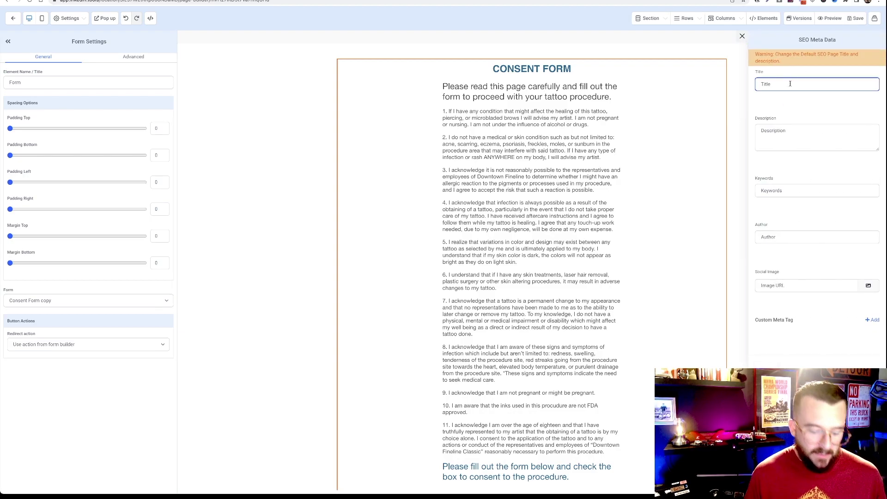
{"action": "type", "text": "cen"}
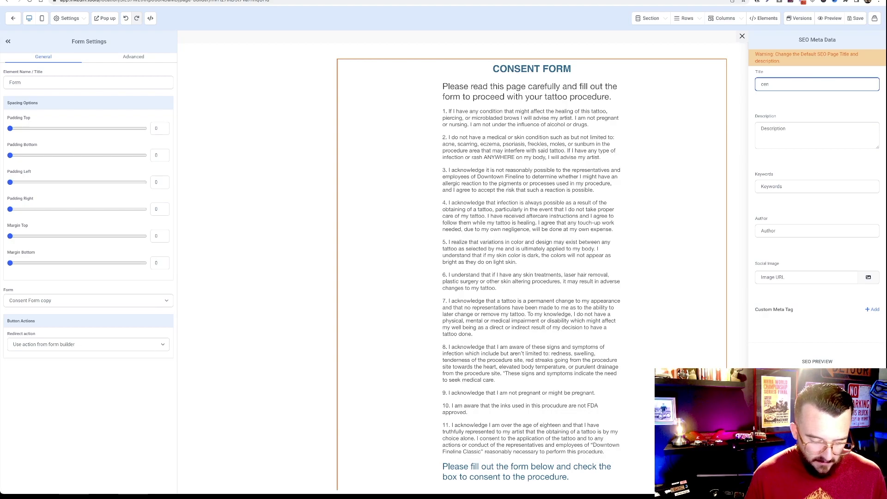
{"action": "type", "text": "sent"}
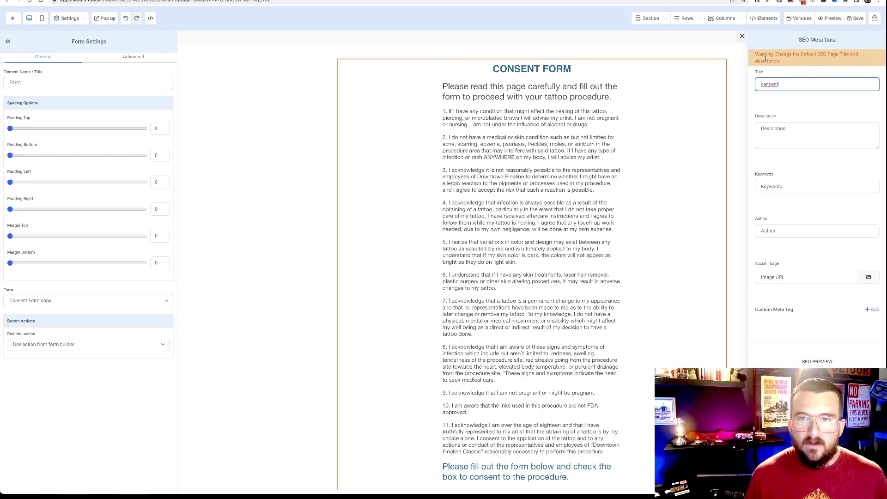
{"action": "left_click", "coordinate": [698, 55]}
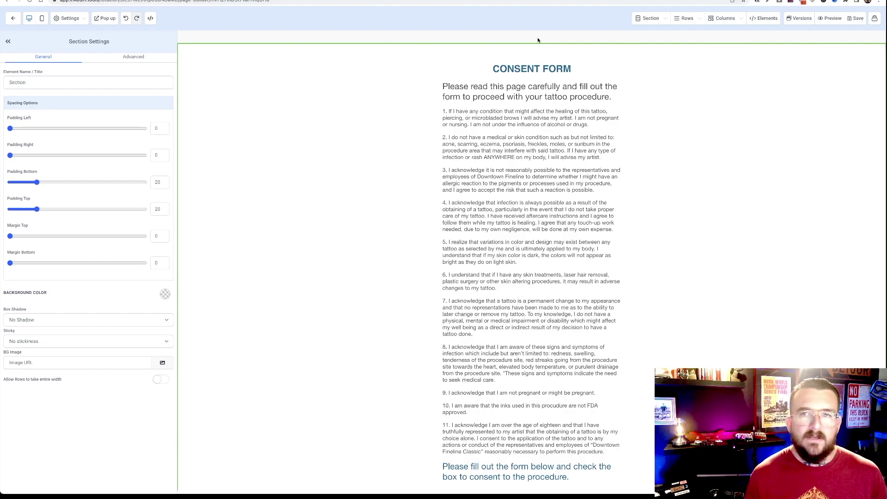
Step: Save the finished Consent page again
{"action": "left_click", "coordinate": [857, 18]}
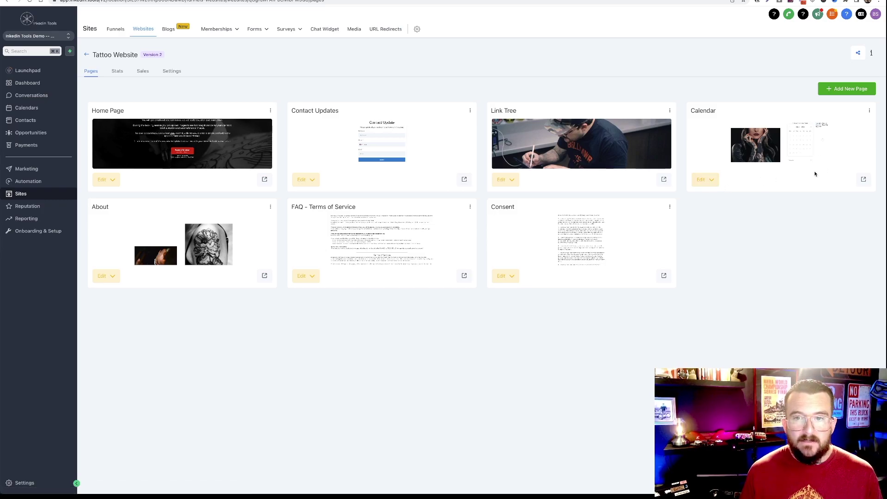
Step: Edit the Calendar page and set its booking widget's redirect action to Go to website URL
{"action": "left_click", "coordinate": [700, 180]}
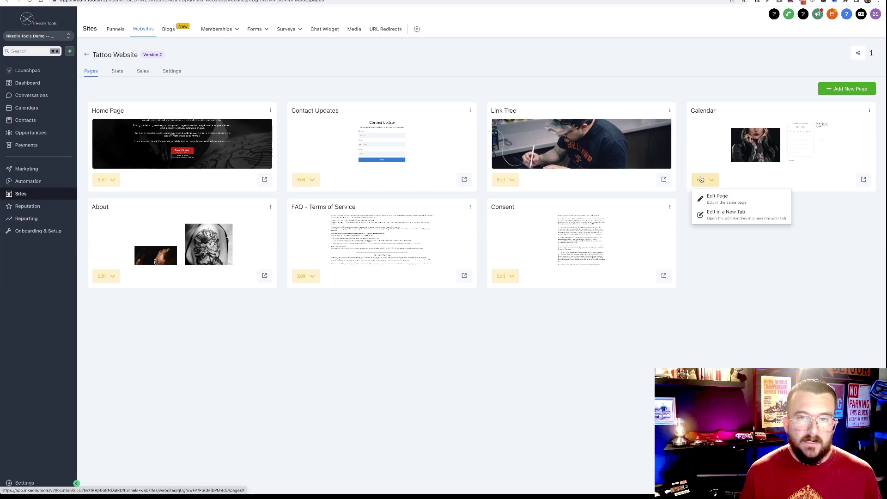
{"action": "left_click", "coordinate": [720, 196]}
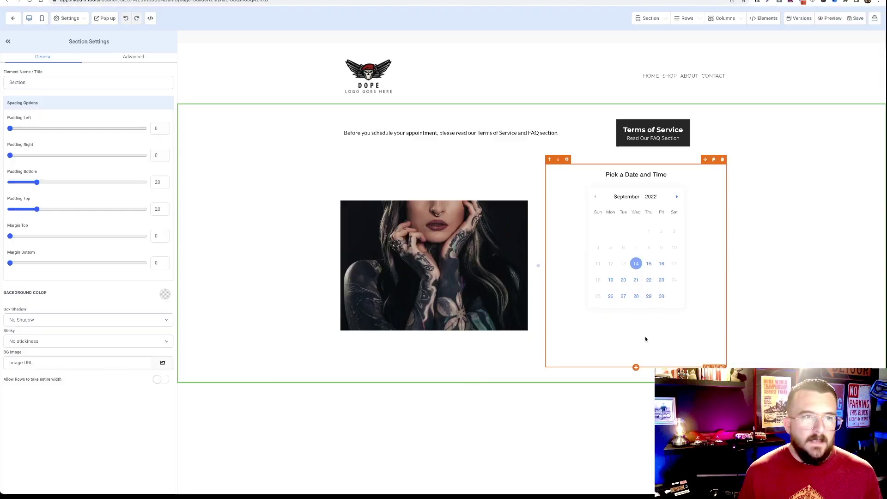
{"action": "left_click", "coordinate": [646, 245]}
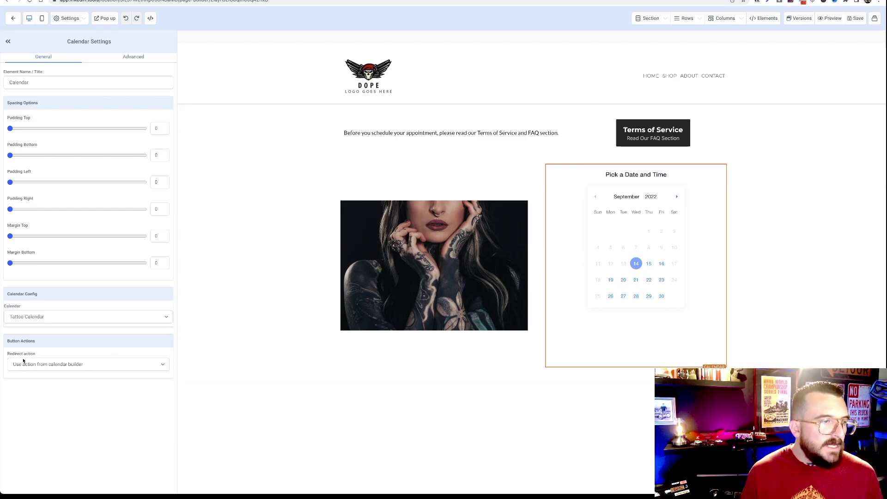
{"action": "left_click", "coordinate": [165, 367]}
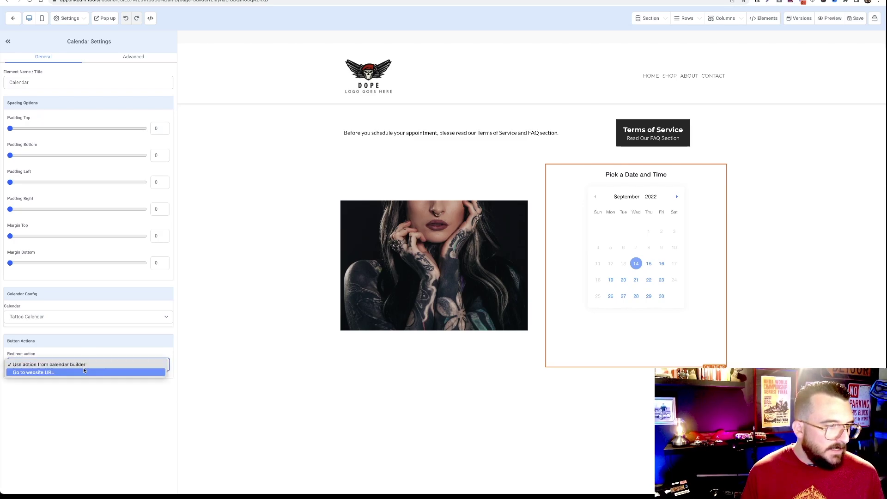
{"action": "left_click", "coordinate": [67, 371]}
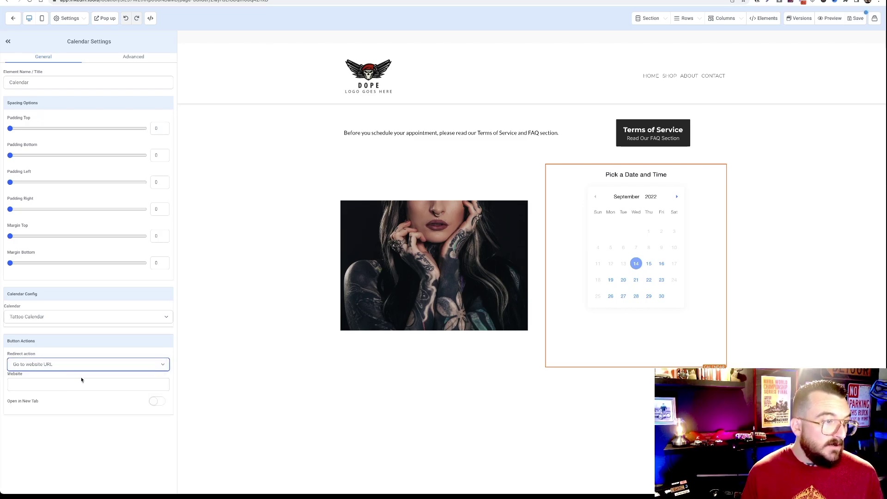
{"action": "left_click", "coordinate": [79, 385]}
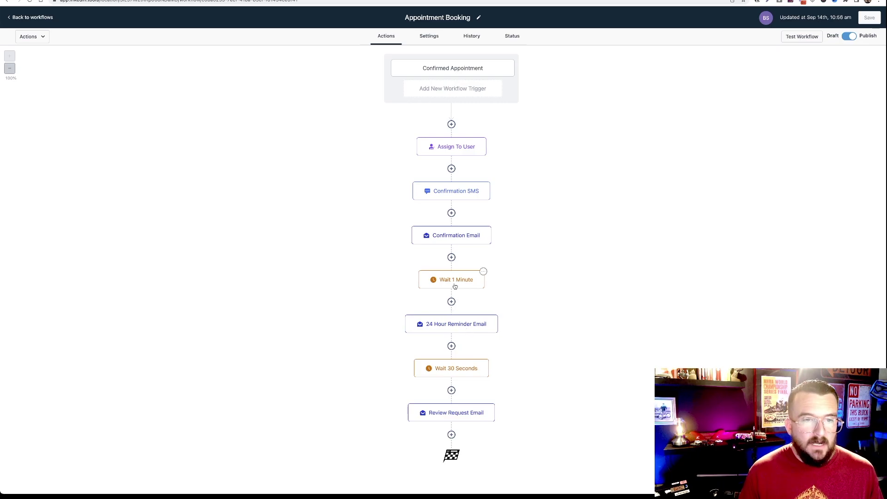
Step: Insert a new action slot below the 24 Hour Reminder Email step
{"action": "left_click", "coordinate": [452, 346]}
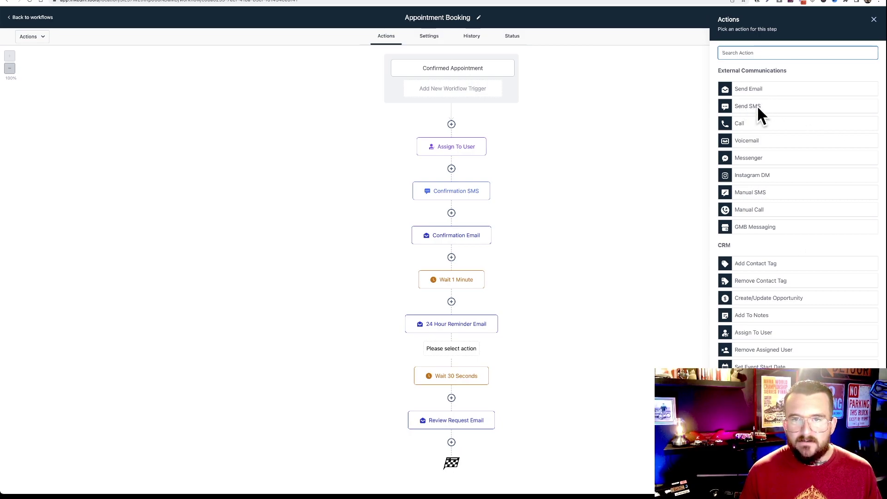
Step: Make the new step an Email action greeting 'Hey' plus the contact's Full Name merge field
{"action": "left_click", "coordinate": [757, 90]}
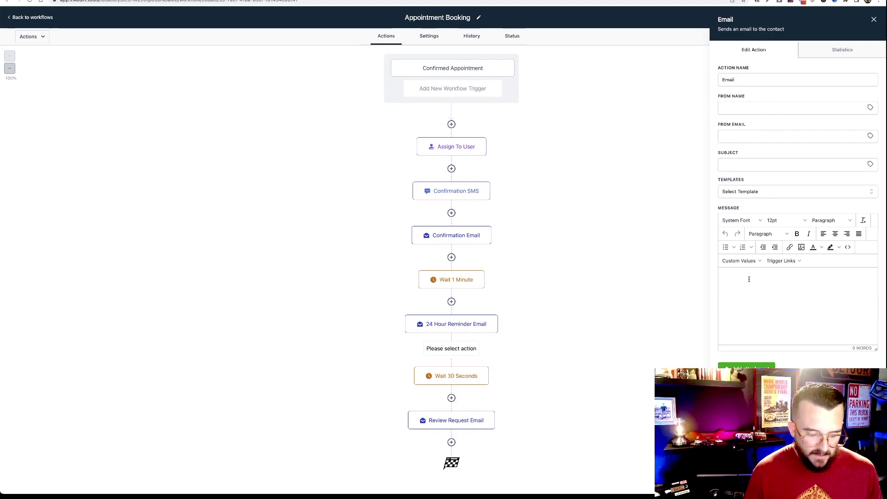
{"action": "type", "text": "hey"}
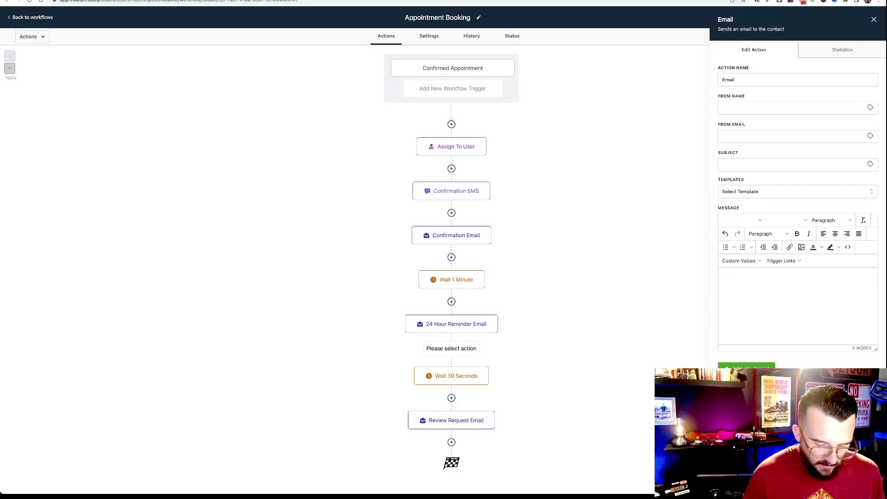
{"action": "type", "text": "y"}
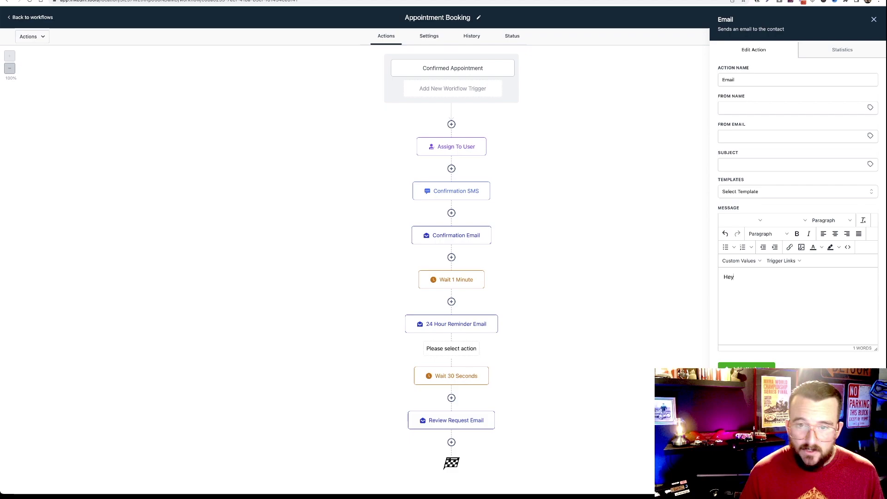
{"action": "left_click", "coordinate": [752, 261]}
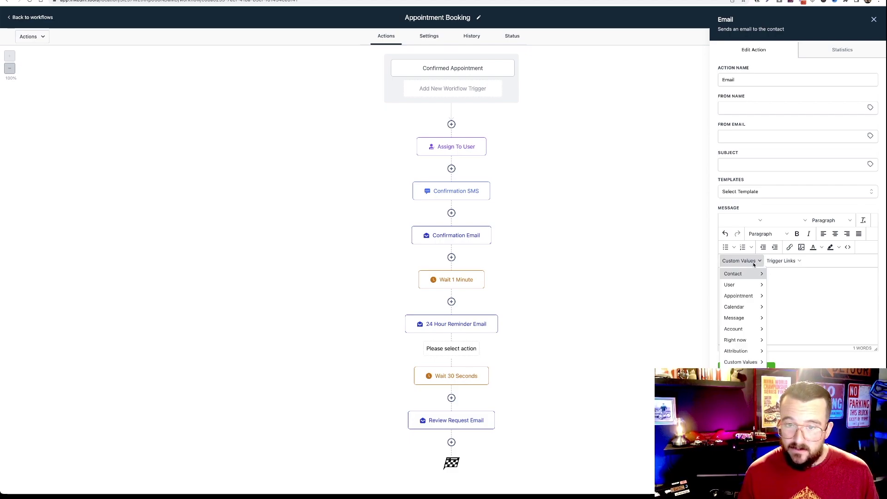
{"action": "mouse_move", "coordinate": [749, 273]}
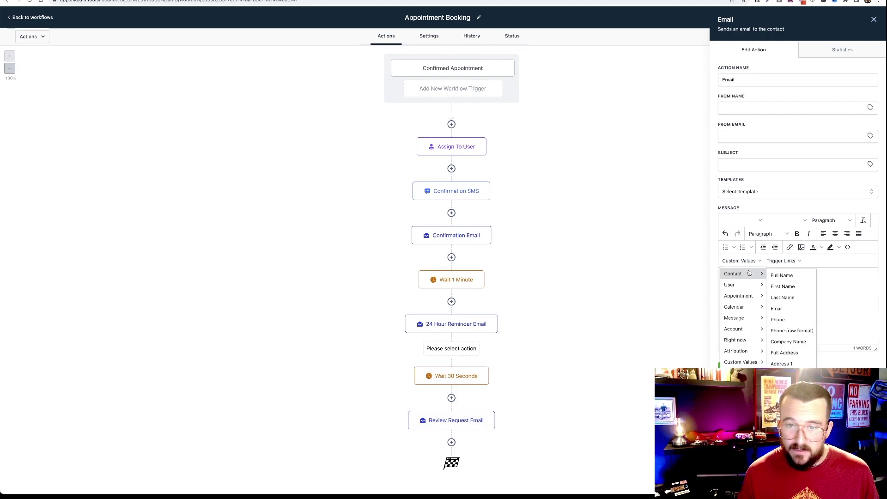
{"action": "left_click", "coordinate": [790, 275]}
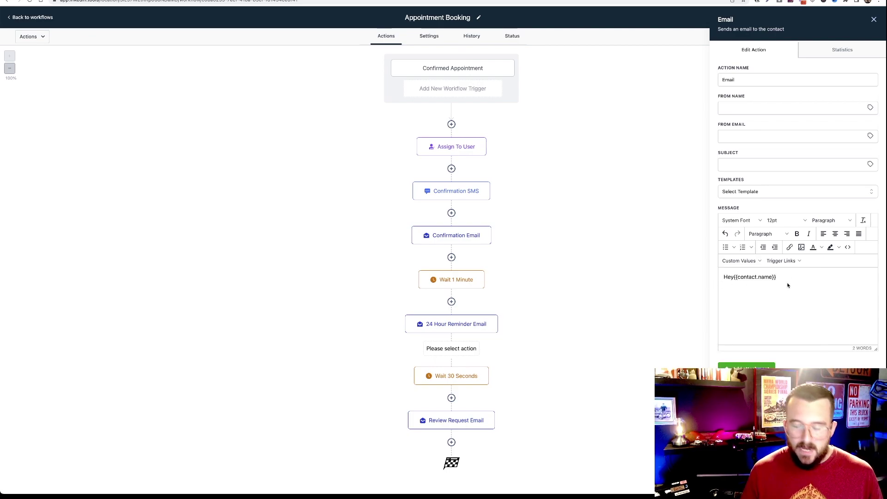
{"action": "type", "text": ","}
{"action": "key", "text": "Return"}
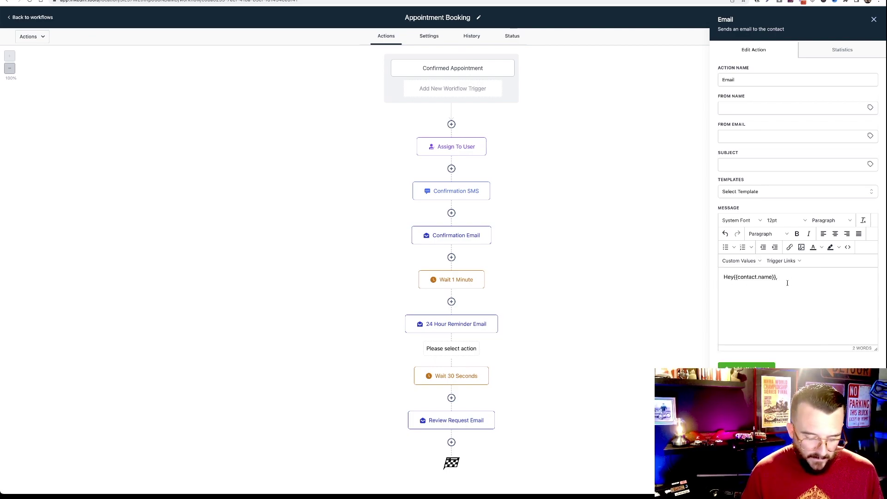
Step: Type the reminder to fill out the consent form before tomorrow's appointment
{"action": "type", "text": "diobt"}
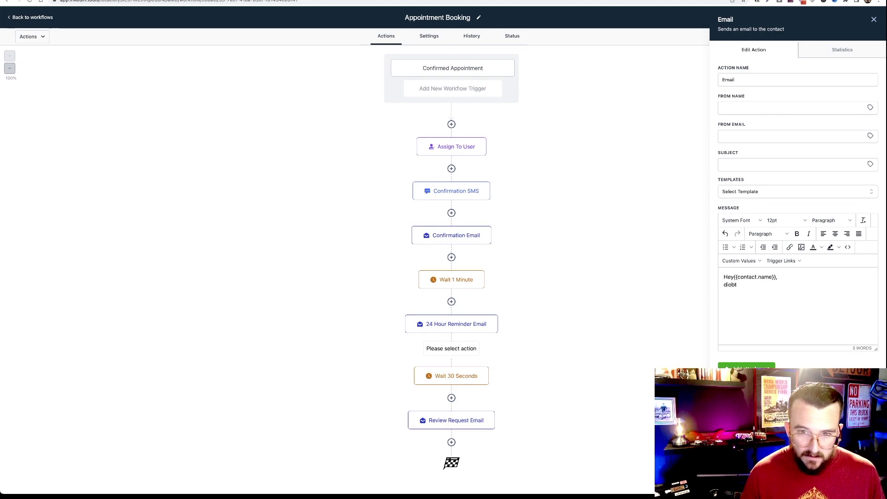
{"action": "key", "text": "BackSpace"}
{"action": "key", "text": "BackSpace"}
{"action": "key", "text": "BackSpace"}
{"action": "key", "text": "BackSpace"}
{"action": "key", "text": "BackSpace"}
{"action": "key", "text": "BackSpace"}
{"action": "key", "text": "BackSpace"}
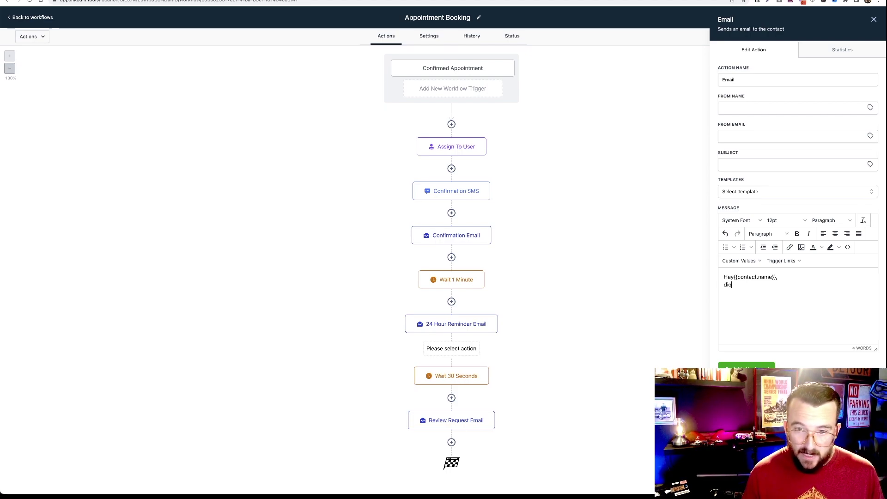
{"action": "type", "text": "orget to"}
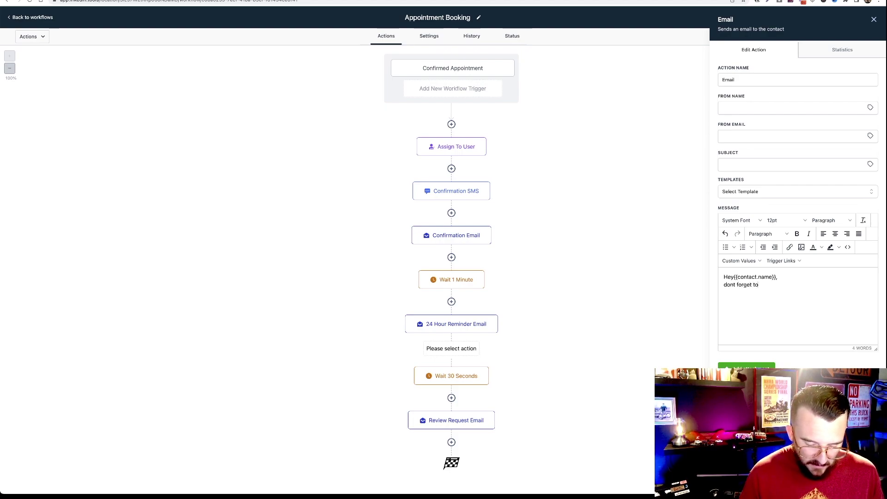
{"action": "type", "text": "nt forget to fill out thi"}
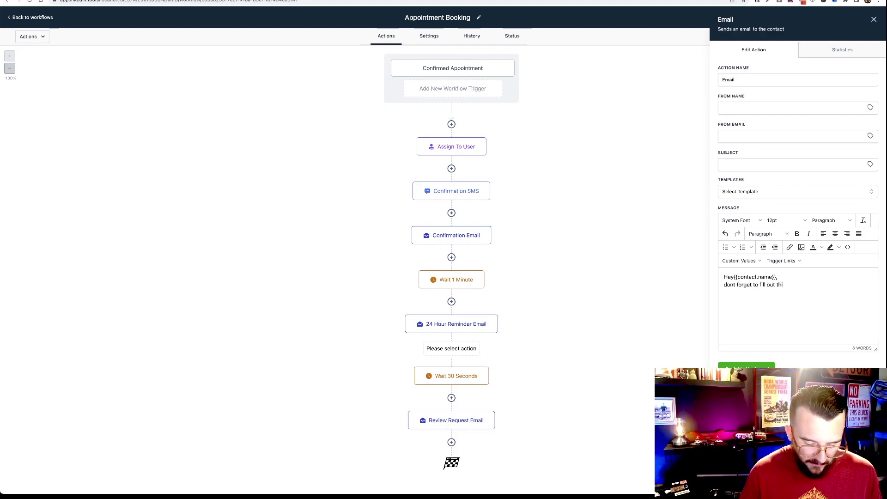
{"action": "type", "text": "s consent fomr"}
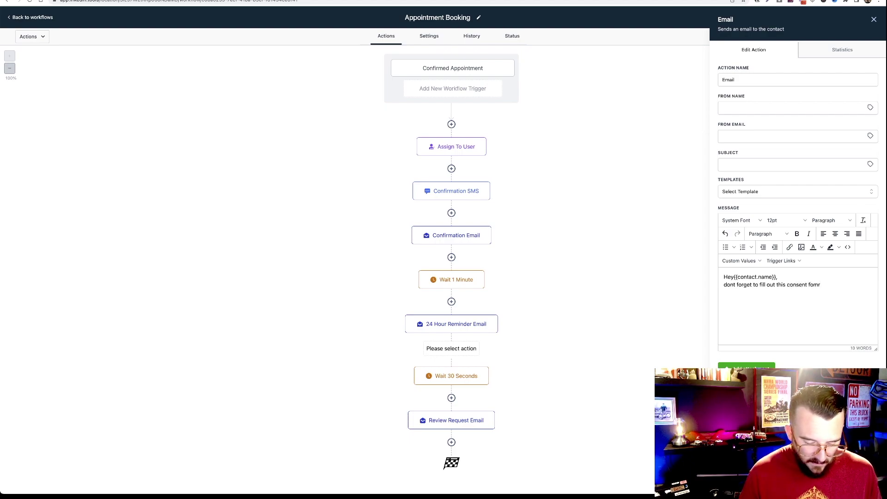
{"action": "type", "text": " for o"}
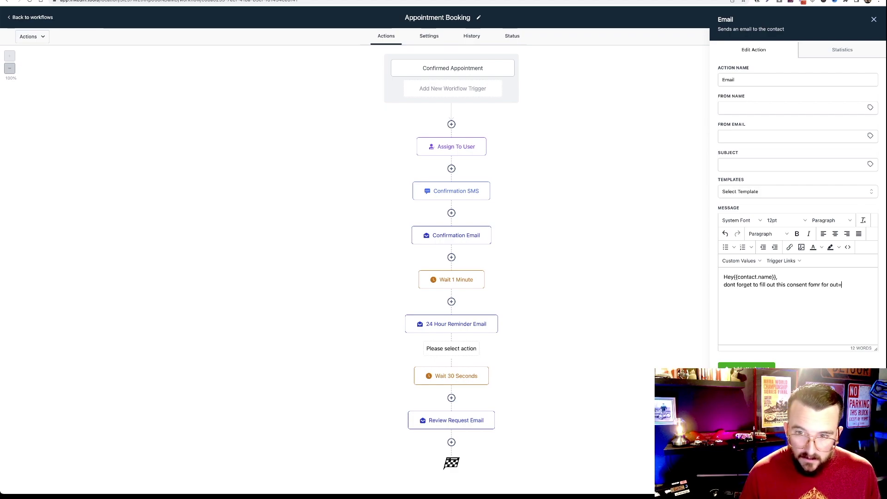
{"action": "type", "text": "ur a"}
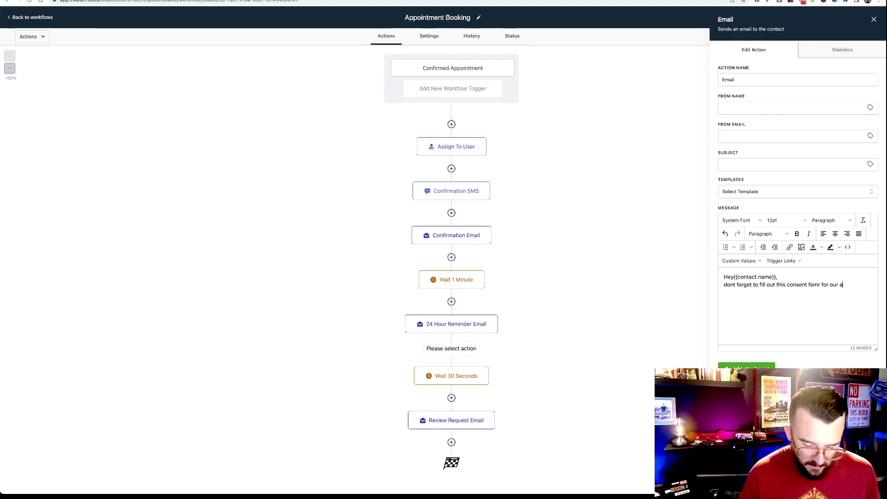
{"action": "type", "text": "ppointment tomo"}
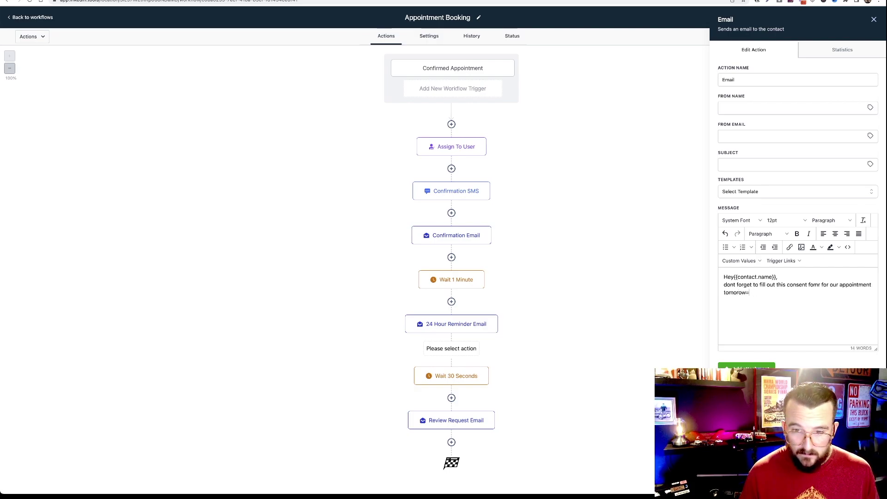
{"action": "type", "text": "rrow."}
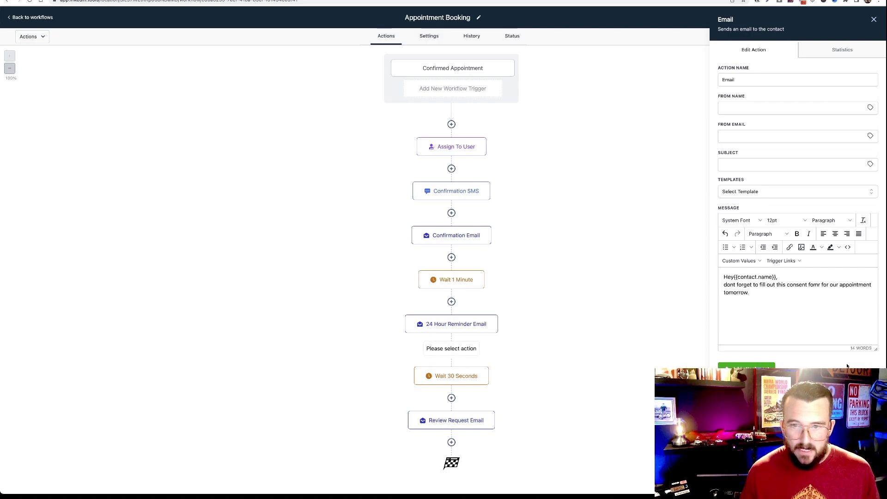
{"action": "key", "text": "Return"}
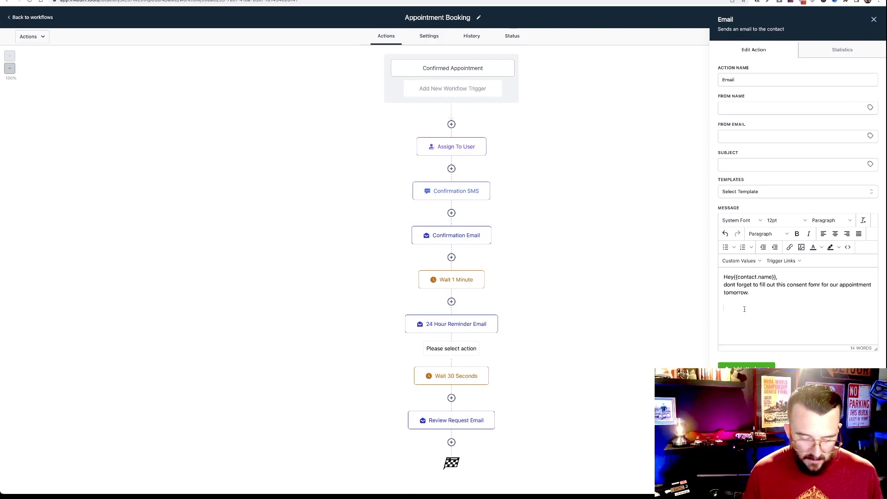
{"action": "type", "text": "www."}
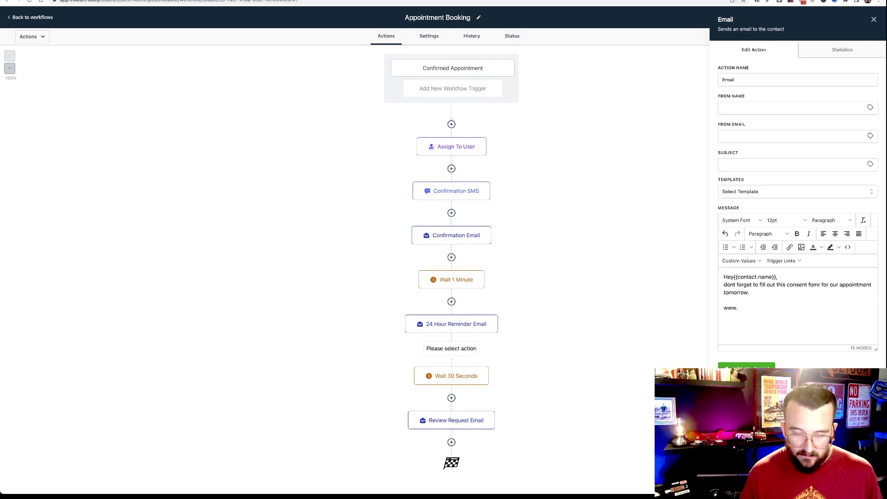
{"action": "type", "text": "demotat"}
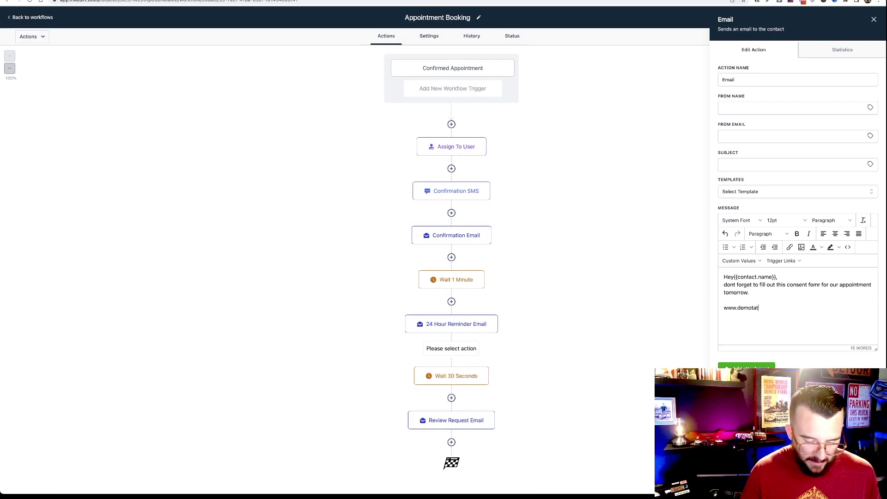
{"action": "type", "text": "too.com/"}
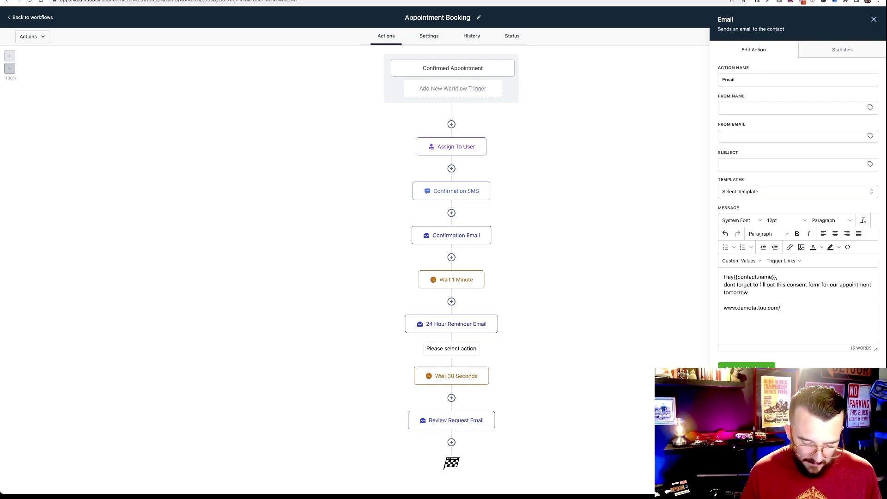
{"action": "type", "text": "conse"}
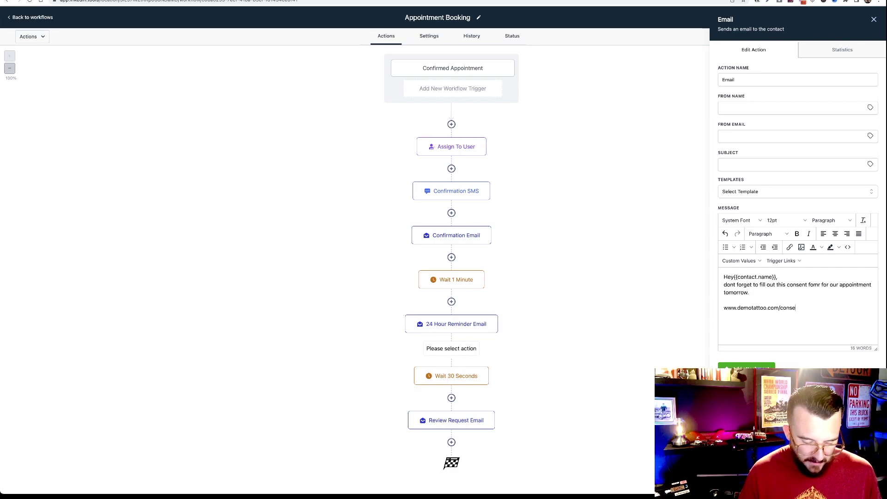
{"action": "type", "text": "nt"}
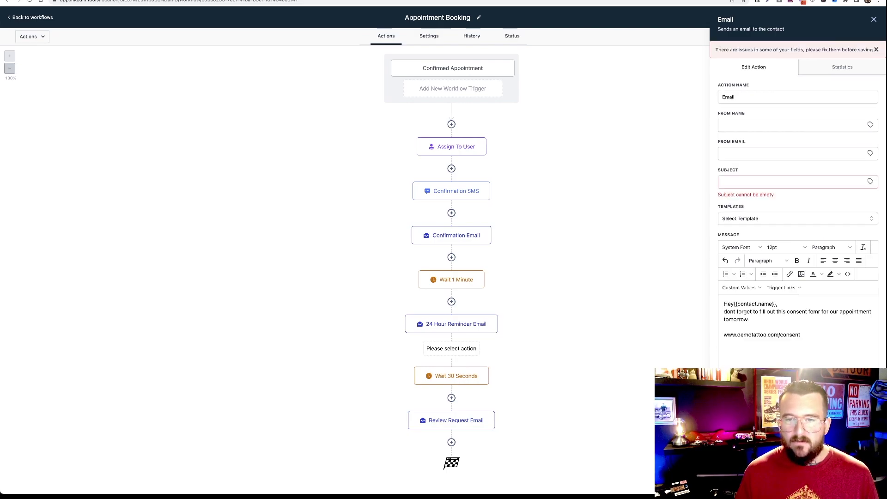
{"action": "left_click", "coordinate": [783, 178]}
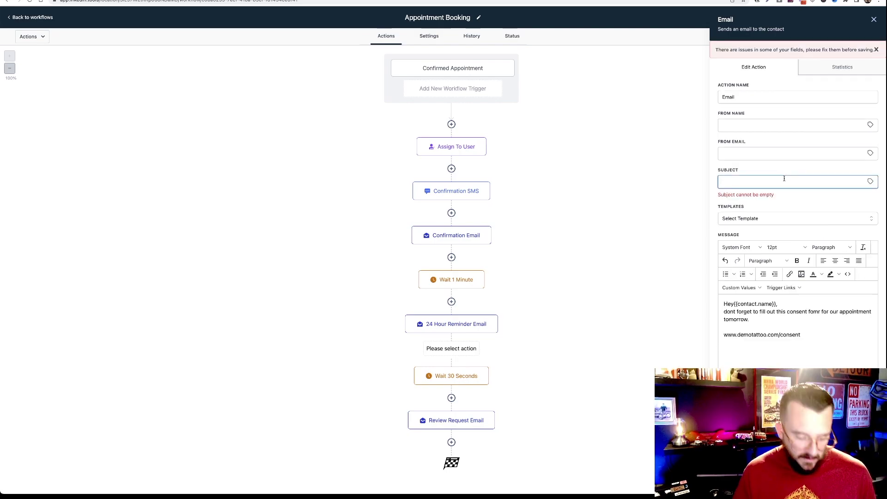
{"action": "type", "text": "ceonsent"}
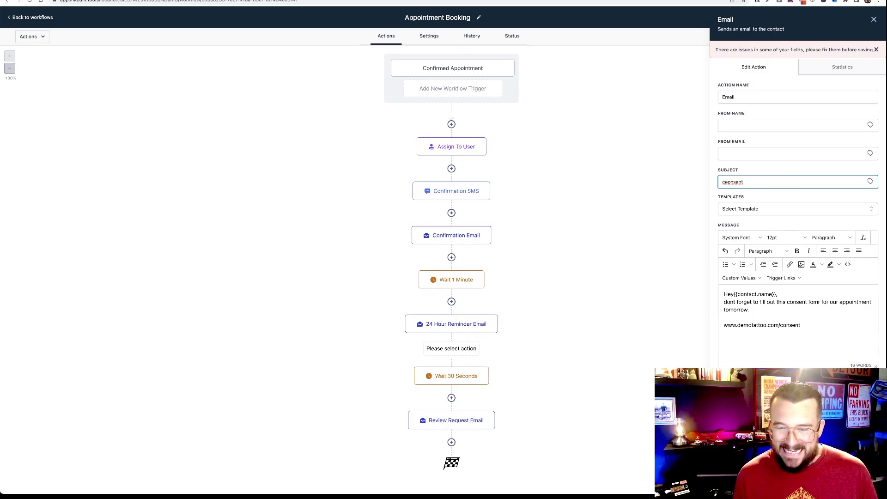
{"action": "left_click", "coordinate": [873, 19]}
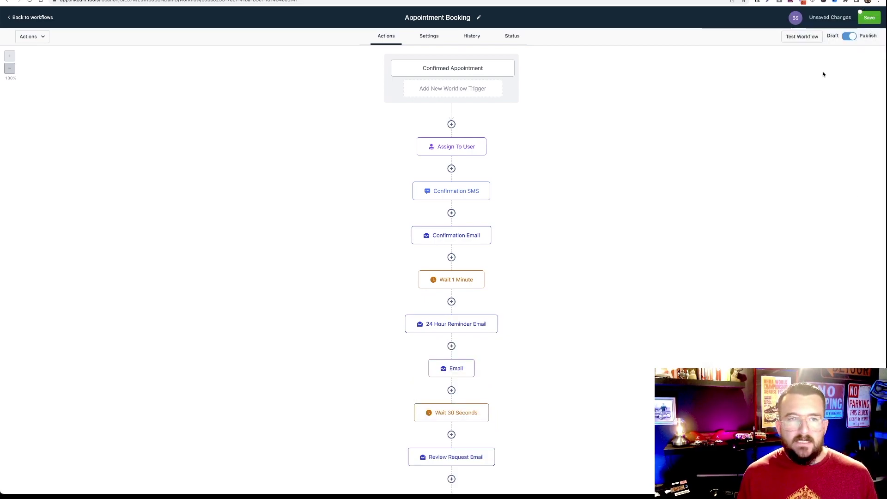